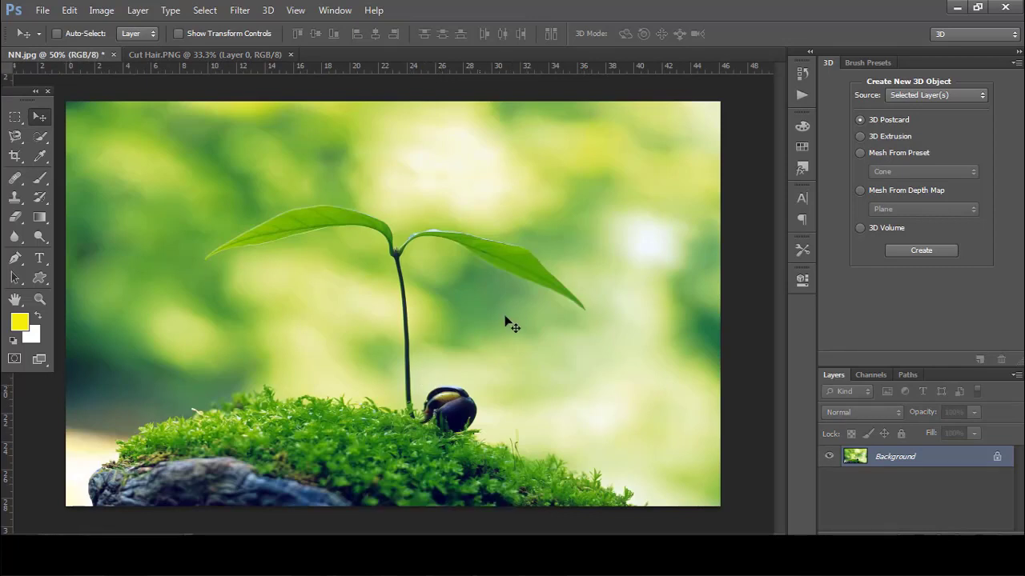
Paste the copied curly-haired portrait as a new layer over the plant photo in NN.jpg
{"action": "key", "text": "ctrl+v"}
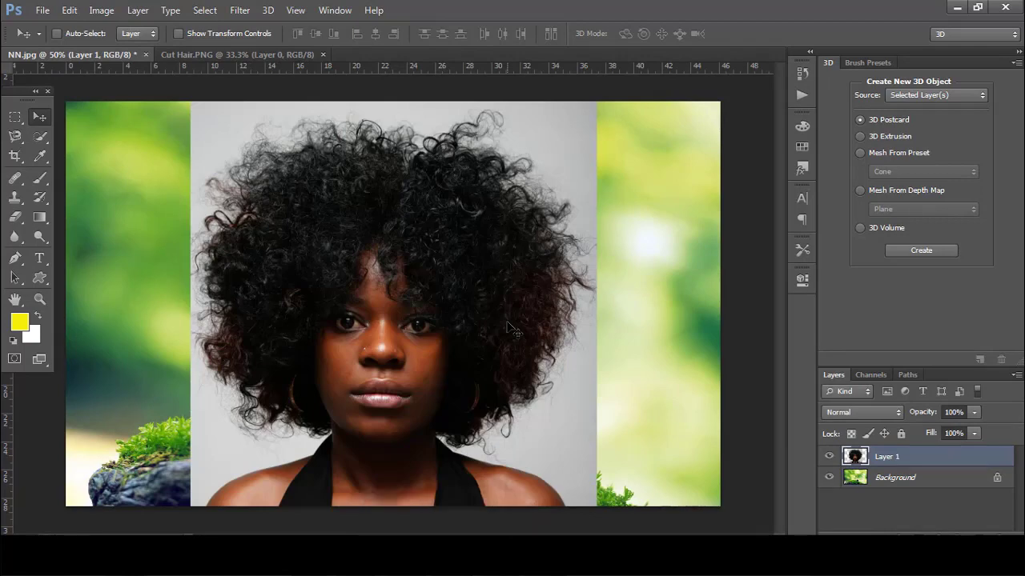
{"action": "key", "text": "ctrl+equal"}
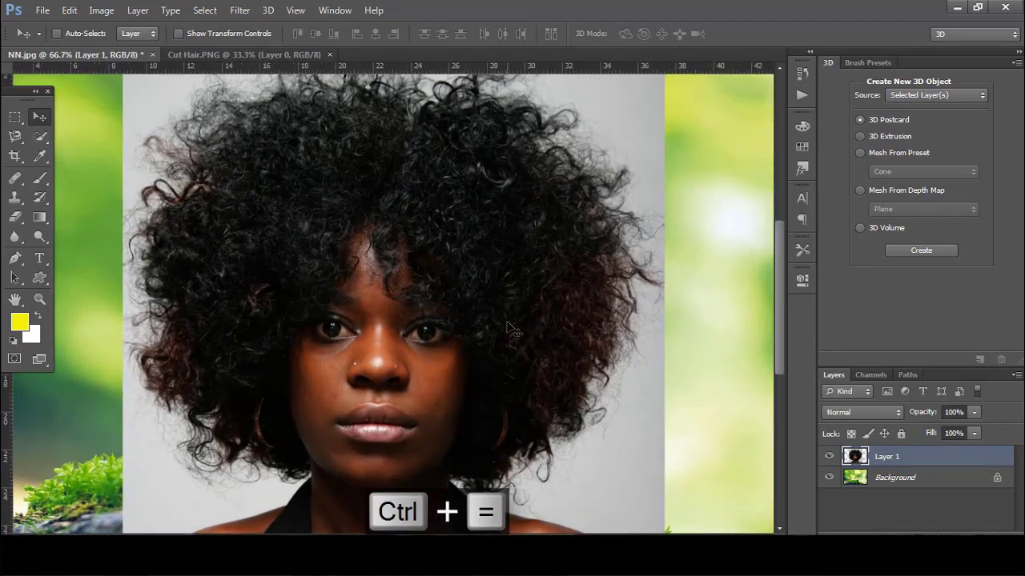
{"action": "key", "text": "ctrl+minus"}
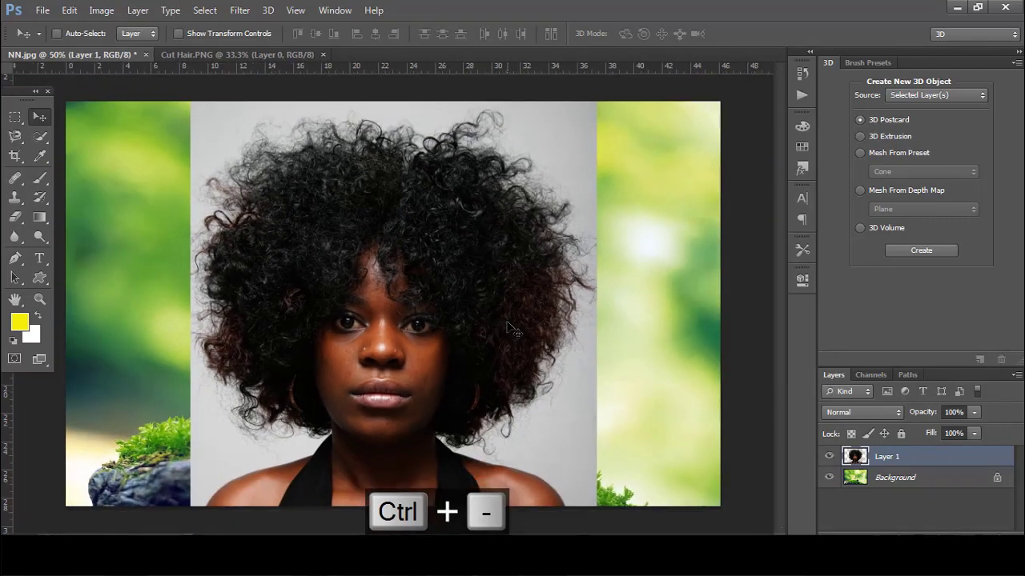
Select the woman's shoulders, face and hair on Layer 1 with the Quick Selection Tool at brush size 30
{"action": "left_click", "coordinate": [40, 136]}
{"action": "right_click", "coordinate": [44, 138]}
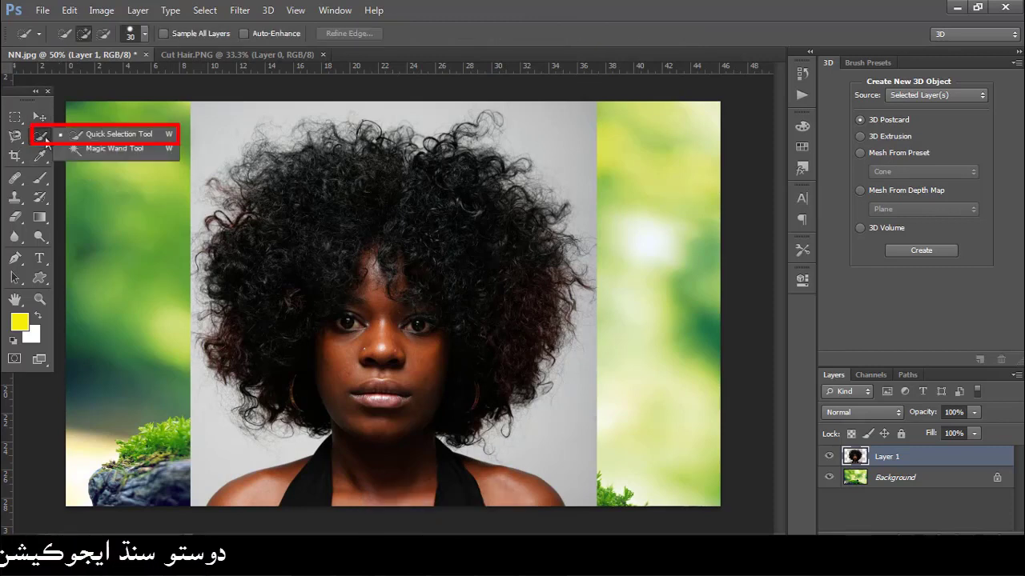
{"action": "left_click", "coordinate": [103, 138]}
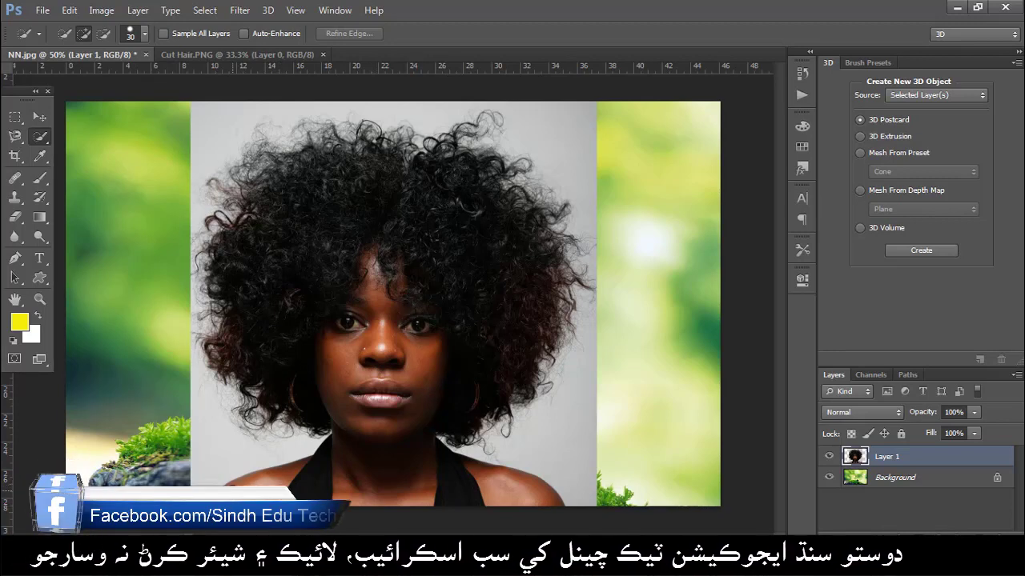
{"action": "left_click_drag", "start_coordinate": [250, 492], "coordinate": [514, 493]}
{"action": "mouse_move", "coordinate": [395, 442]}
{"action": "left_mouse_down"}
{"action": "mouse_move", "coordinate": [428, 413]}
{"action": "mouse_move", "coordinate": [395, 400]}
{"action": "mouse_move", "coordinate": [470, 438]}
{"action": "mouse_move", "coordinate": [479, 404]}
{"action": "mouse_move", "coordinate": [502, 400]}
{"action": "mouse_move", "coordinate": [531, 372]}
{"action": "mouse_move", "coordinate": [539, 348]}
{"action": "mouse_move", "coordinate": [522, 348]}
{"action": "mouse_move", "coordinate": [535, 344]}
{"action": "mouse_move", "coordinate": [519, 312]}
{"action": "mouse_move", "coordinate": [558, 289]}
{"action": "mouse_move", "coordinate": [481, 136]}
{"action": "mouse_move", "coordinate": [453, 122]}
{"action": "mouse_move", "coordinate": [421, 126]}
{"action": "left_mouse_up"}
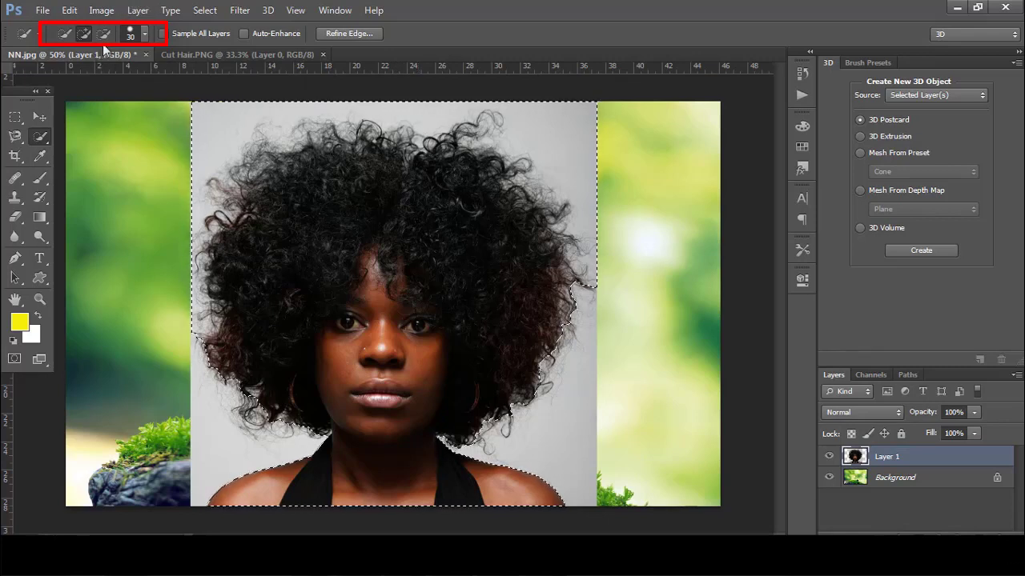
Subtract the grey backdrop around the hair from the selection so its outline follows the hair
{"action": "key", "text": "alt"}
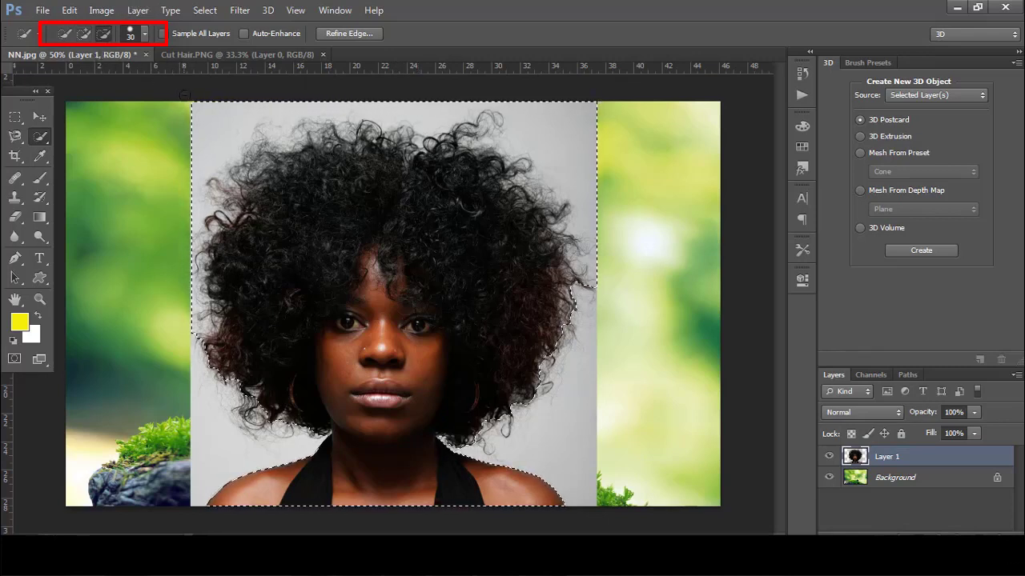
{"action": "left_click_drag", "start_coordinate": [192, 106], "coordinate": [214, 131]}
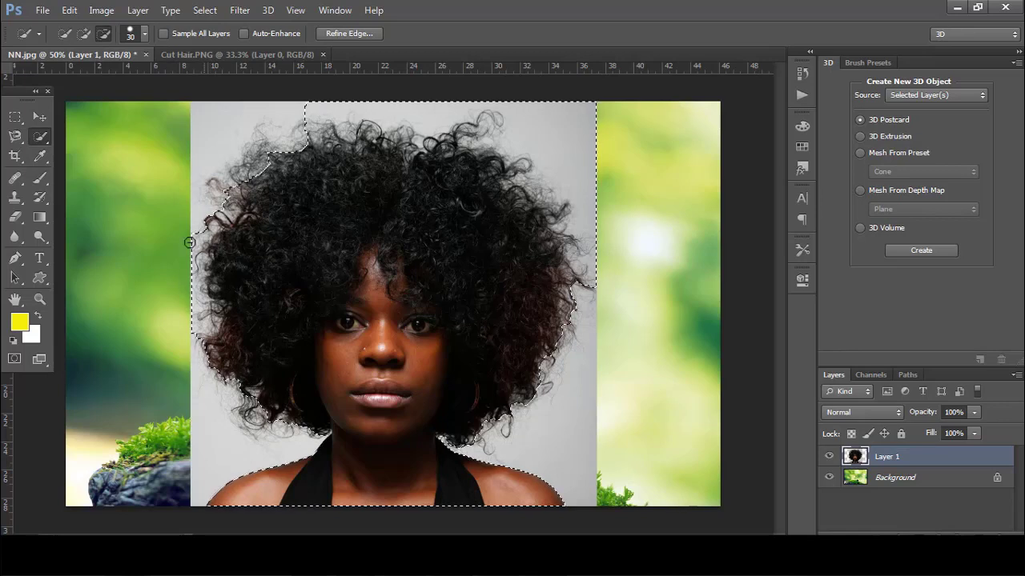
{"action": "left_click_drag", "start_coordinate": [188, 248], "coordinate": [247, 155]}
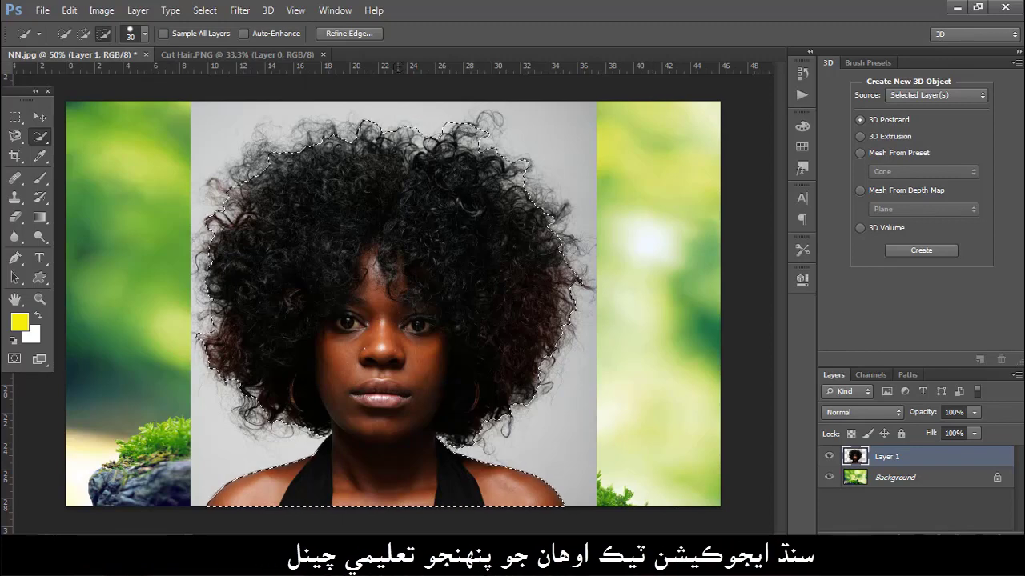
Open Refine Edge for the selection and compare the Overlay, On White, Black & White, On Layers and Reveal Layer views, returning to On Black
{"action": "left_click", "coordinate": [349, 33]}
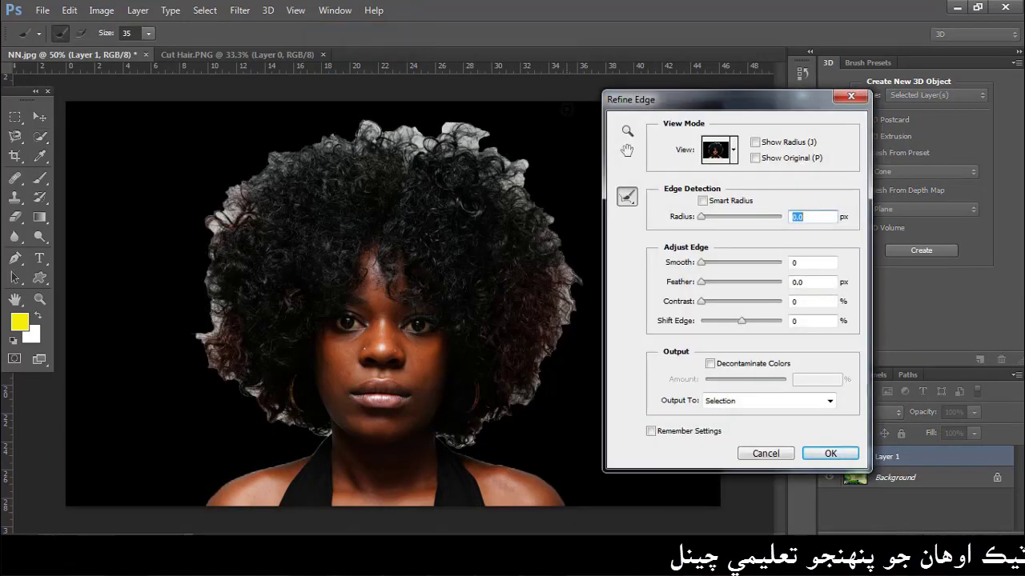
{"action": "left_click", "coordinate": [718, 150]}
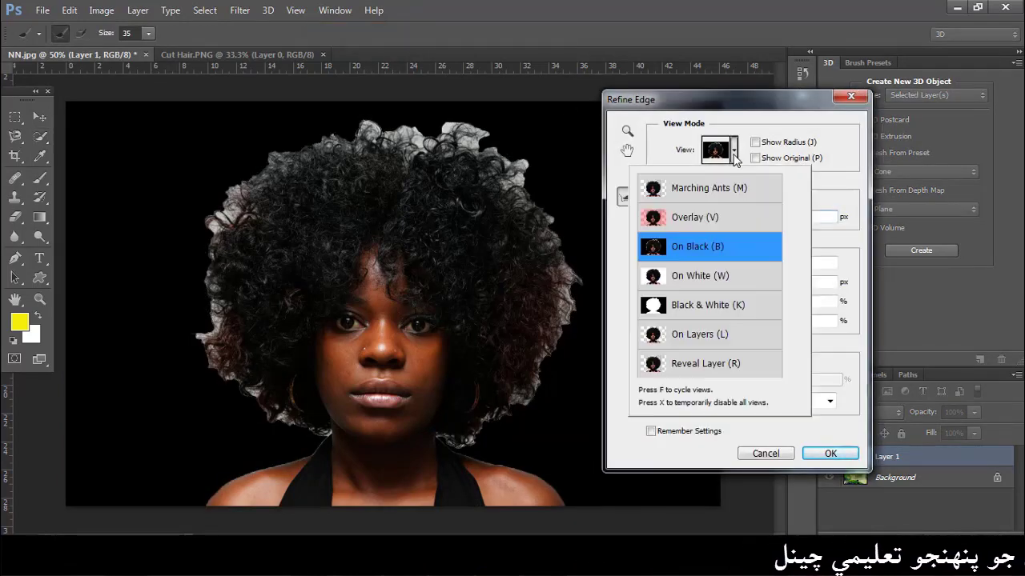
{"action": "left_click", "coordinate": [677, 220]}
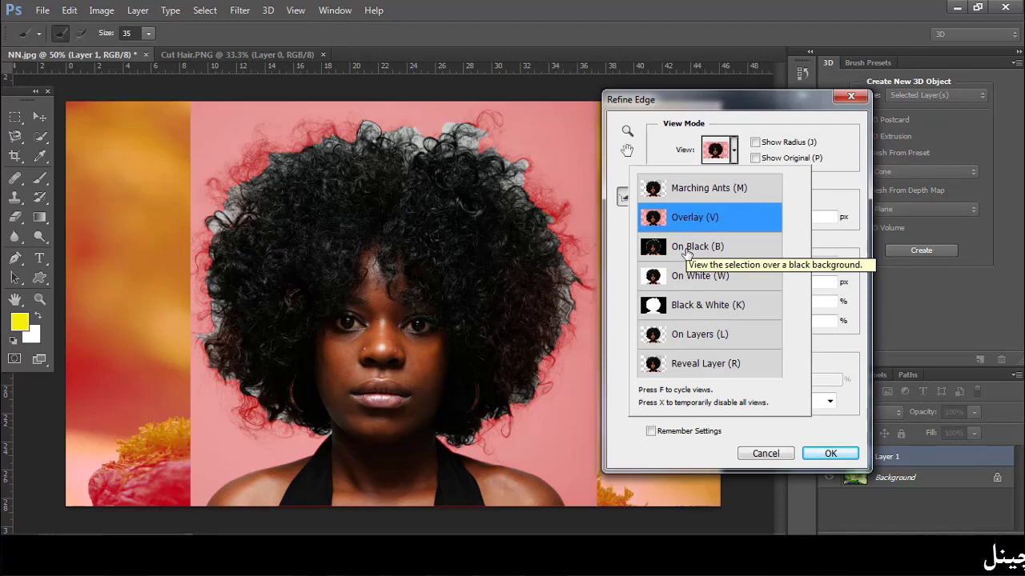
{"action": "left_click", "coordinate": [686, 250]}
{"action": "left_click", "coordinate": [690, 280]}
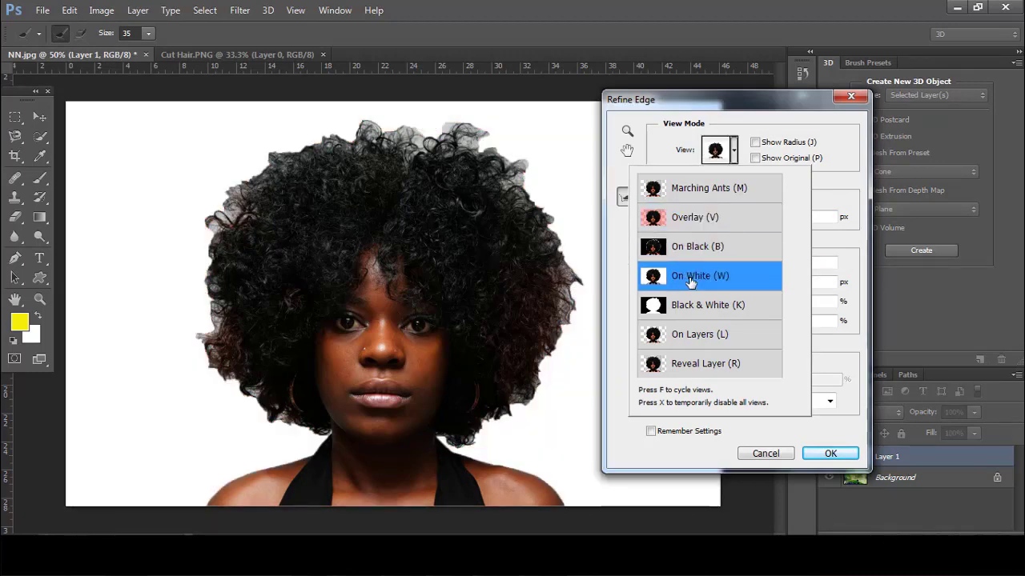
{"action": "left_click", "coordinate": [698, 308]}
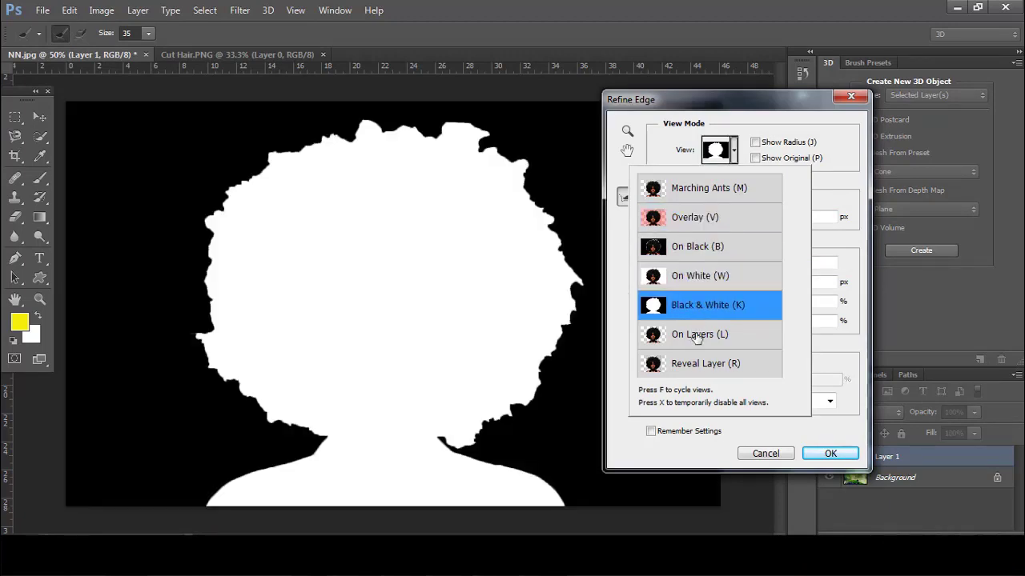
{"action": "left_click", "coordinate": [696, 336]}
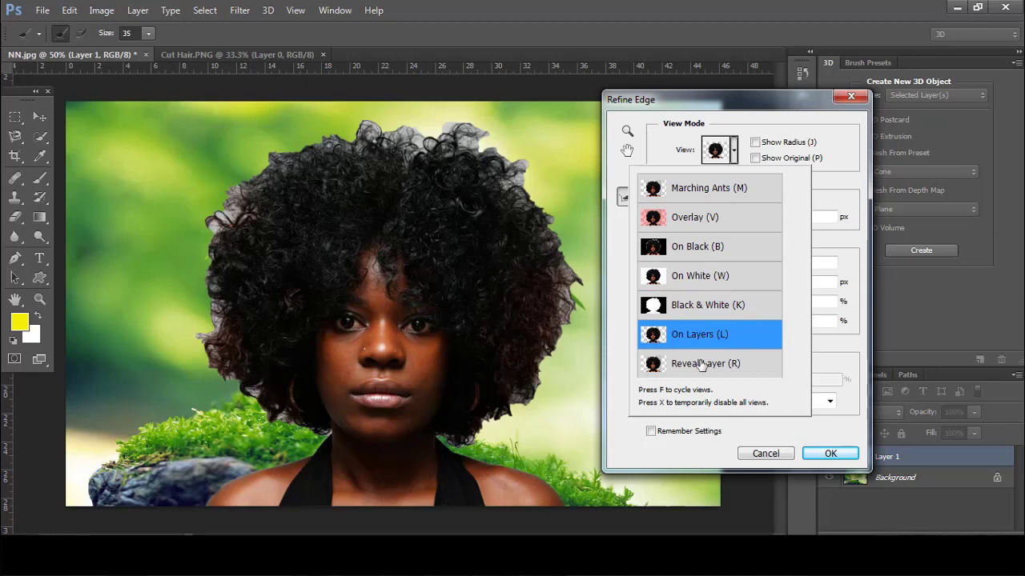
{"action": "left_click", "coordinate": [702, 365]}
{"action": "left_click", "coordinate": [700, 337]}
{"action": "left_click", "coordinate": [689, 250]}
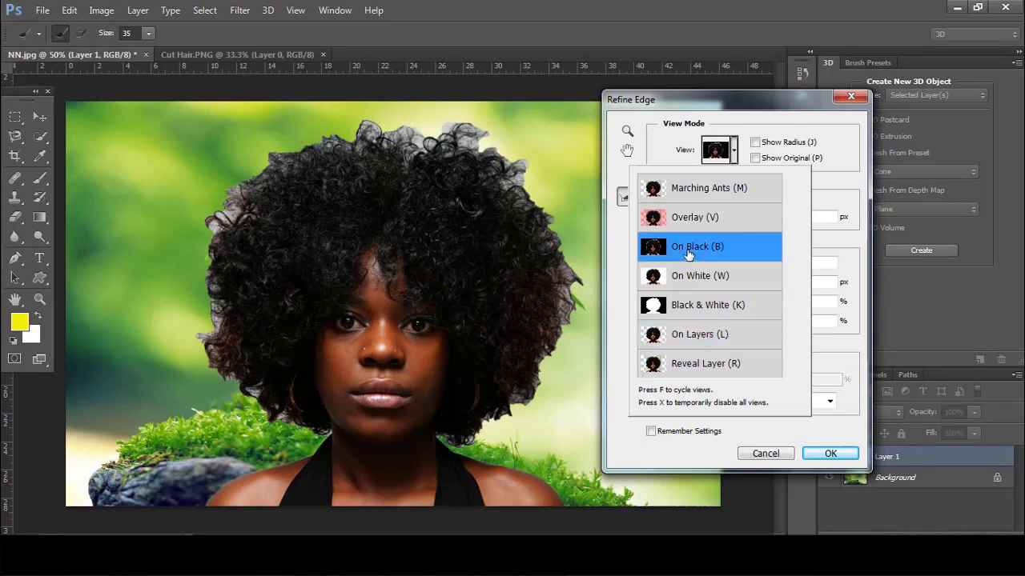
{"action": "left_click", "coordinate": [761, 122]}
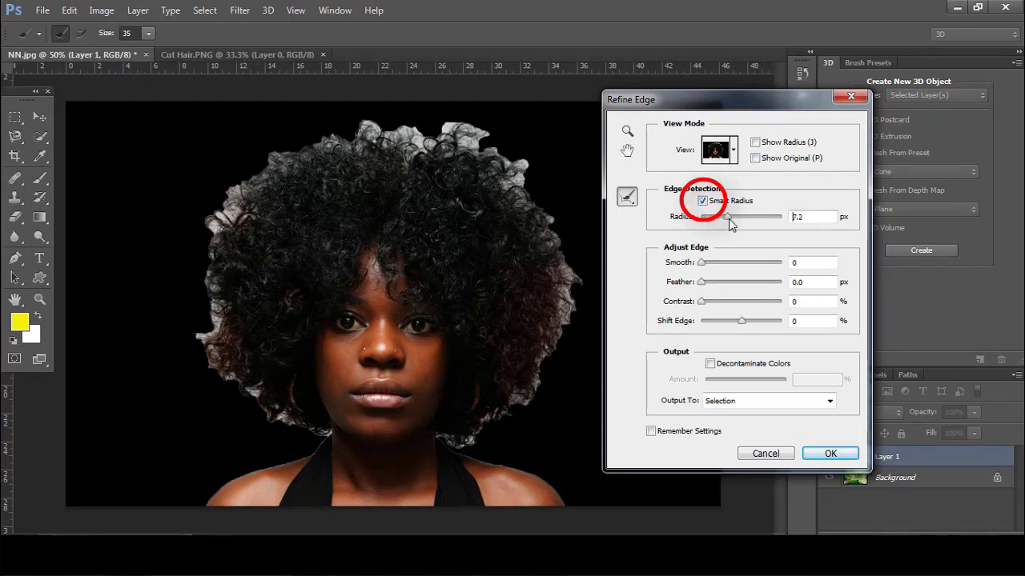
Enable Smart Radius in the edge detection and set the radius to 9.6 px
{"action": "left_click_drag", "start_coordinate": [728, 224], "coordinate": [741, 225]}
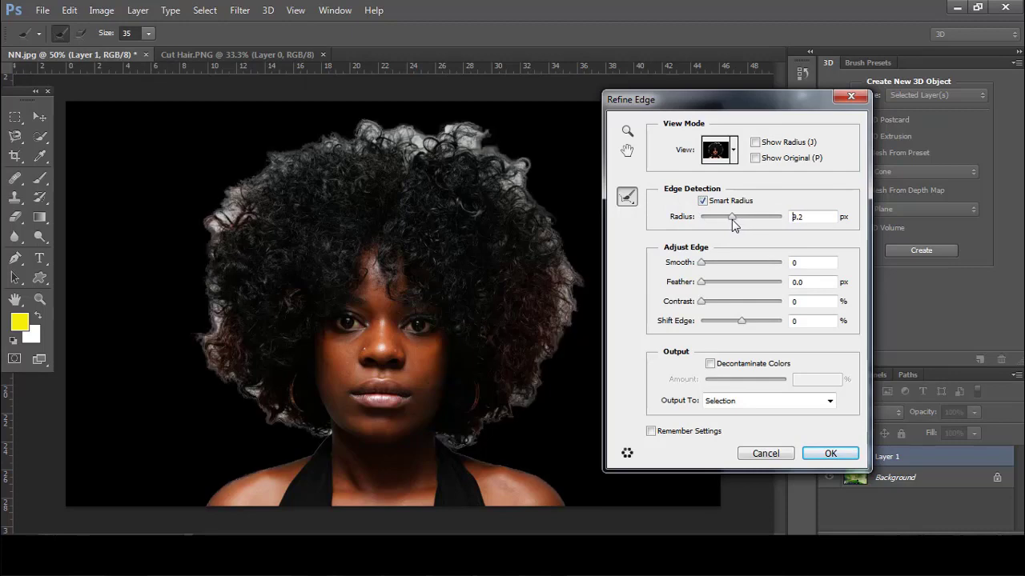
{"action": "left_click_drag", "start_coordinate": [733, 219], "coordinate": [733, 219]}
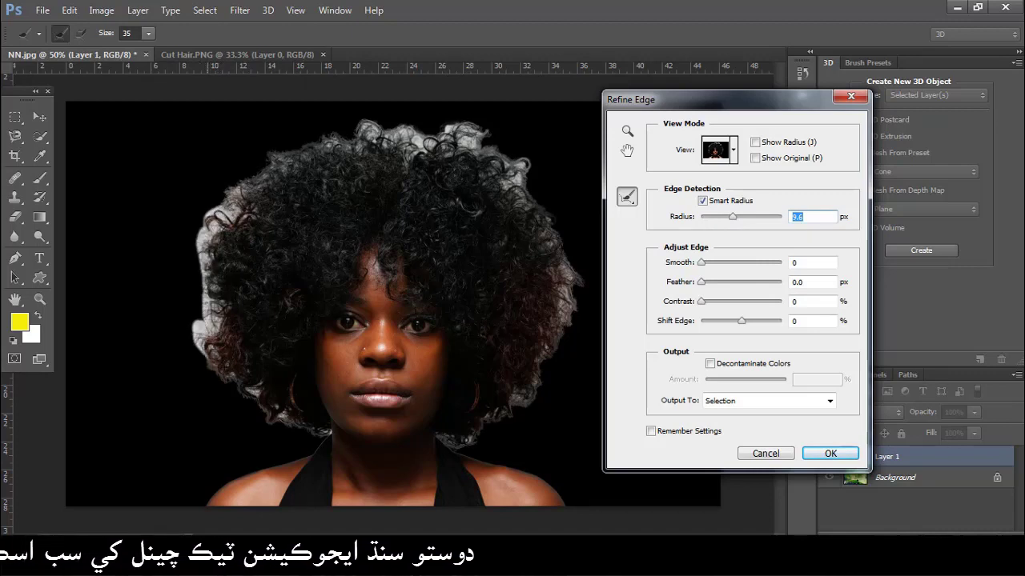
Paint the refinement area around the whole hair outline and along both shoulders with the size 35 Refine Radius brush
{"action": "left_click_drag", "start_coordinate": [203, 359], "coordinate": [287, 432]}
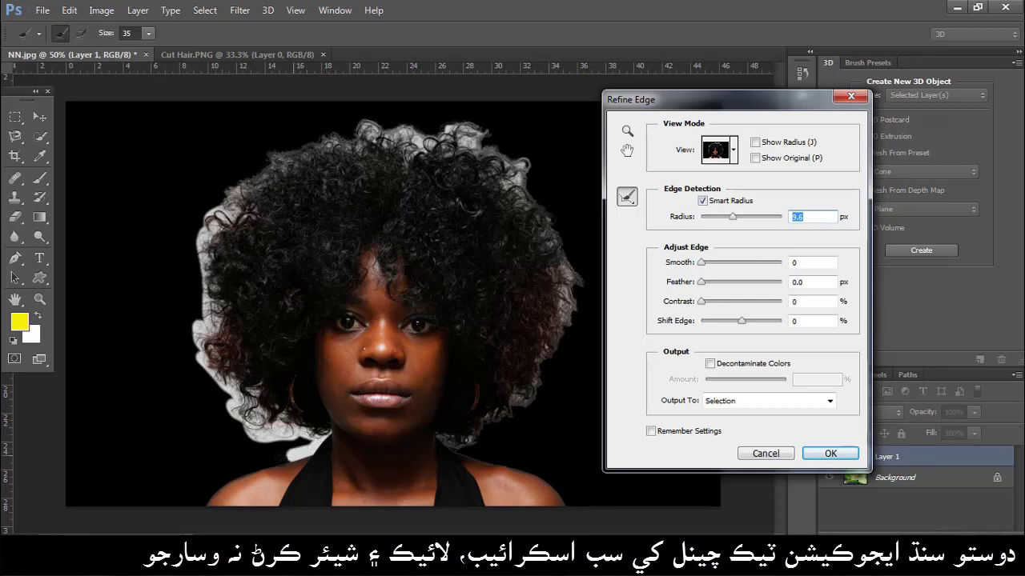
{"action": "mouse_move", "coordinate": [322, 440]}
{"action": "left_mouse_down"}
{"action": "mouse_move", "coordinate": [210, 498]}
{"action": "mouse_move", "coordinate": [293, 450]}
{"action": "left_mouse_up"}
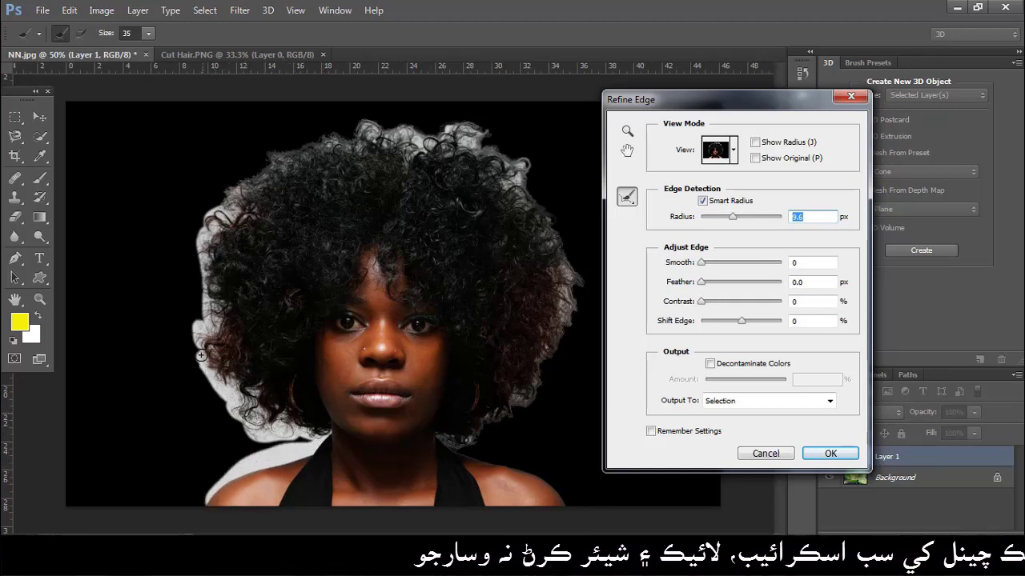
{"action": "left_click_drag", "start_coordinate": [193, 304], "coordinate": [196, 258]}
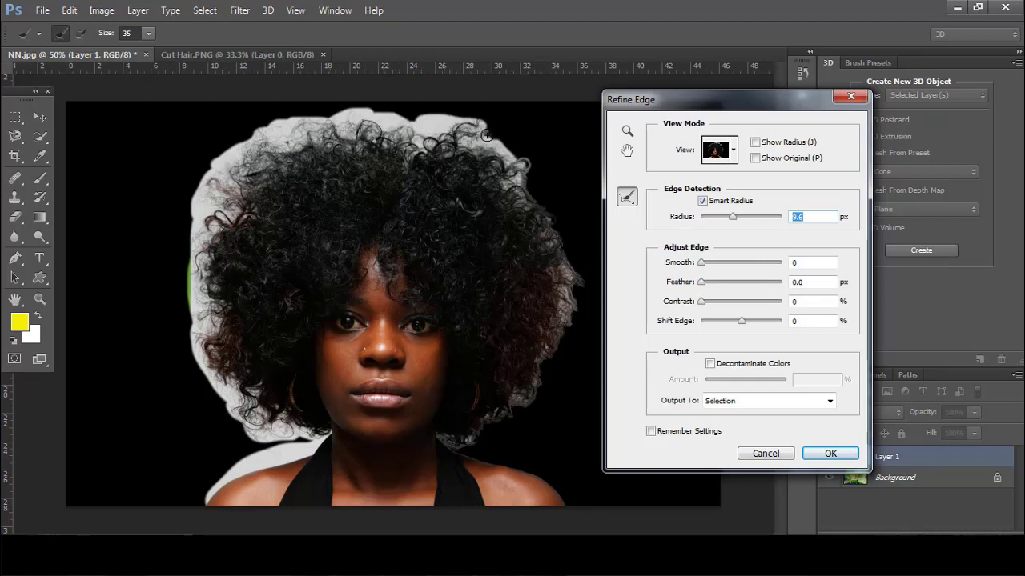
{"action": "left_click_drag", "start_coordinate": [549, 184], "coordinate": [523, 162]}
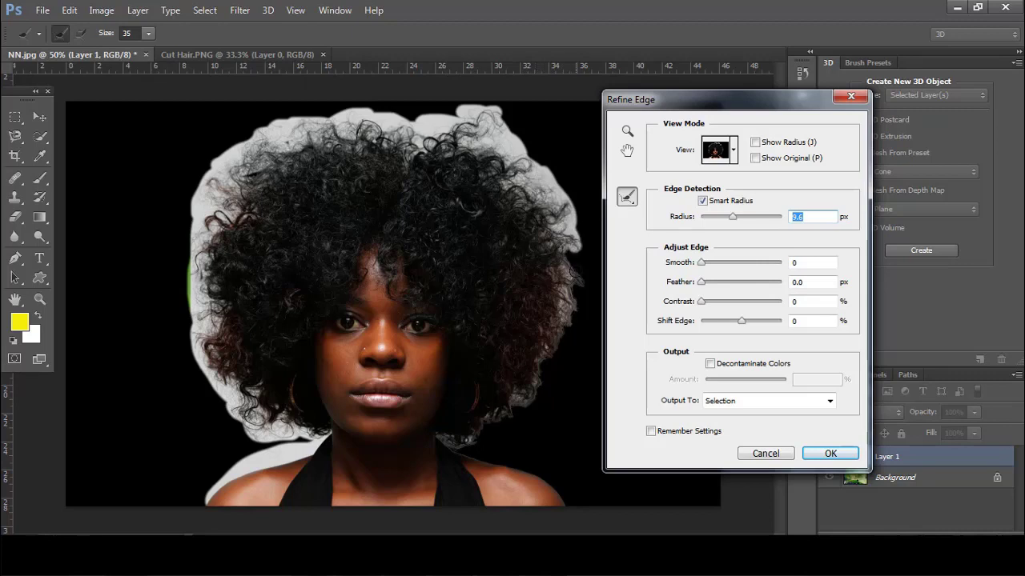
{"action": "mouse_move", "coordinate": [568, 239]}
{"action": "left_mouse_down"}
{"action": "mouse_move", "coordinate": [582, 306]}
{"action": "mouse_move", "coordinate": [581, 272]}
{"action": "mouse_move", "coordinate": [592, 297]}
{"action": "mouse_move", "coordinate": [580, 225]}
{"action": "mouse_move", "coordinate": [589, 270]}
{"action": "mouse_move", "coordinate": [586, 233]}
{"action": "mouse_move", "coordinate": [581, 341]}
{"action": "mouse_move", "coordinate": [579, 294]}
{"action": "mouse_move", "coordinate": [555, 376]}
{"action": "mouse_move", "coordinate": [571, 278]}
{"action": "left_mouse_up"}
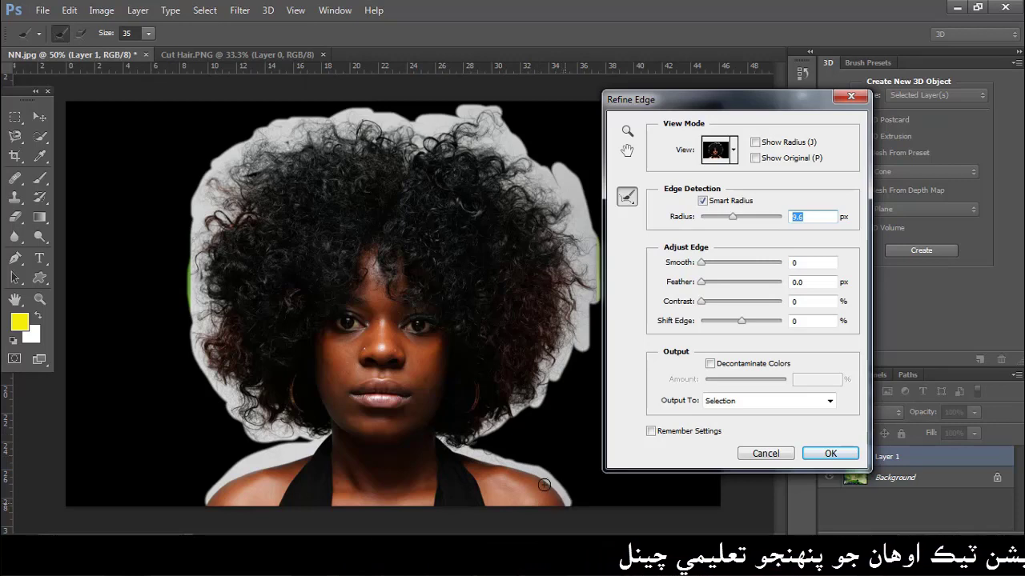
{"action": "left_click_drag", "start_coordinate": [549, 484], "coordinate": [567, 504]}
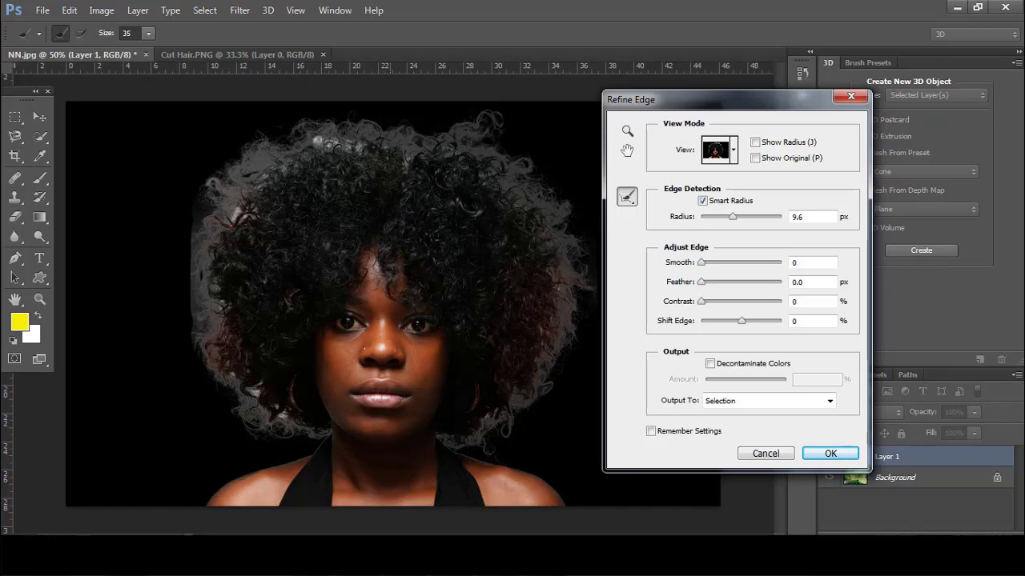
Brush over the remaining bright patches in the hair edges and apply the edge refinement with output to Selection
{"action": "left_click_drag", "start_coordinate": [301, 153], "coordinate": [218, 226]}
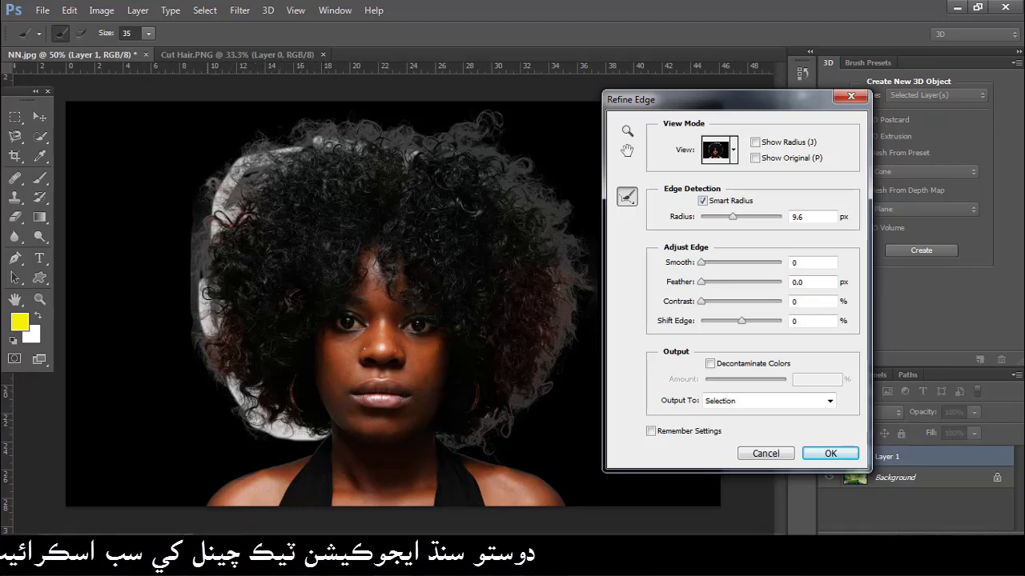
{"action": "left_click_drag", "start_coordinate": [200, 322], "coordinate": [194, 361]}
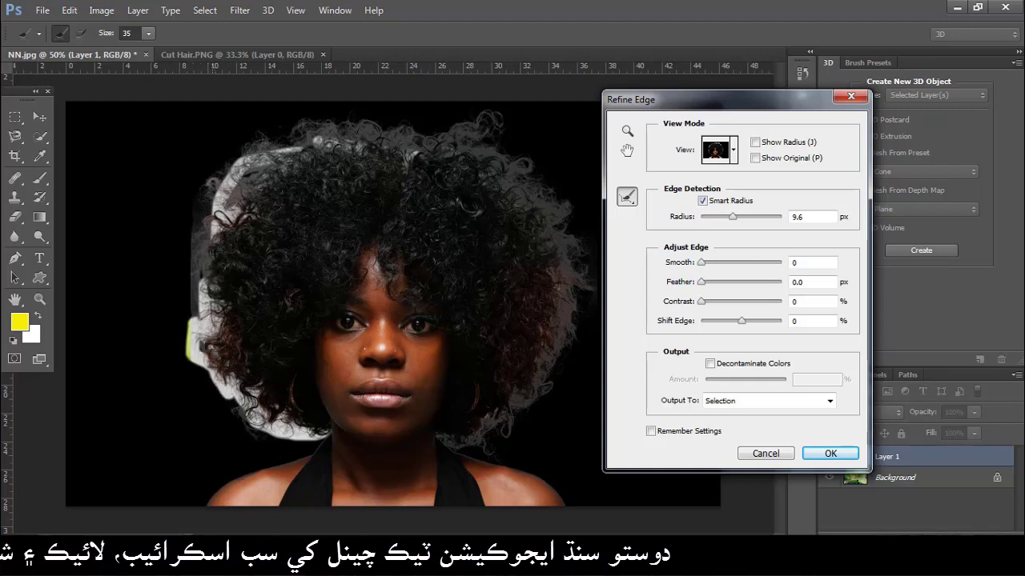
{"action": "left_click_drag", "start_coordinate": [185, 218], "coordinate": [184, 274]}
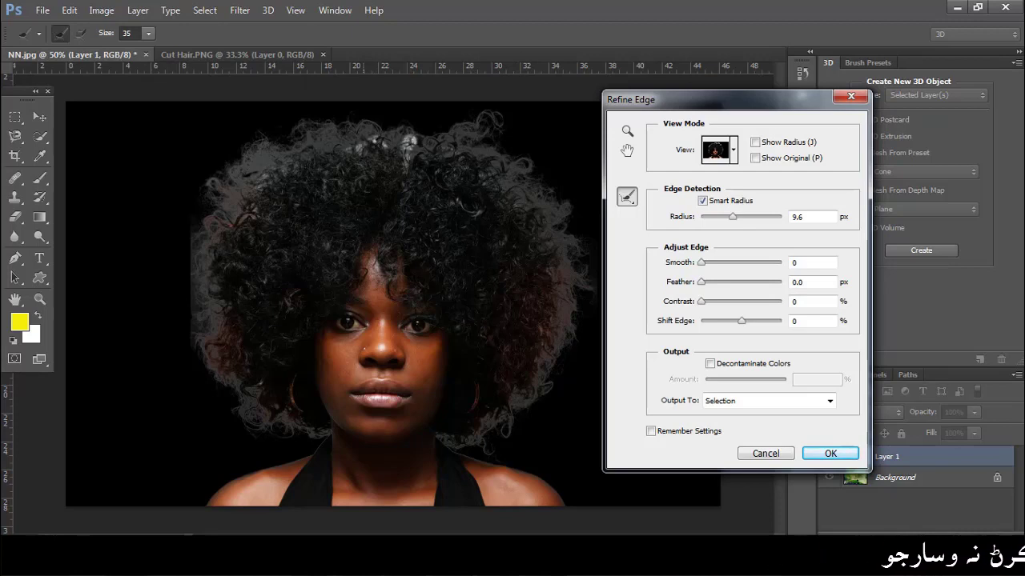
{"action": "left_click", "coordinate": [251, 187]}
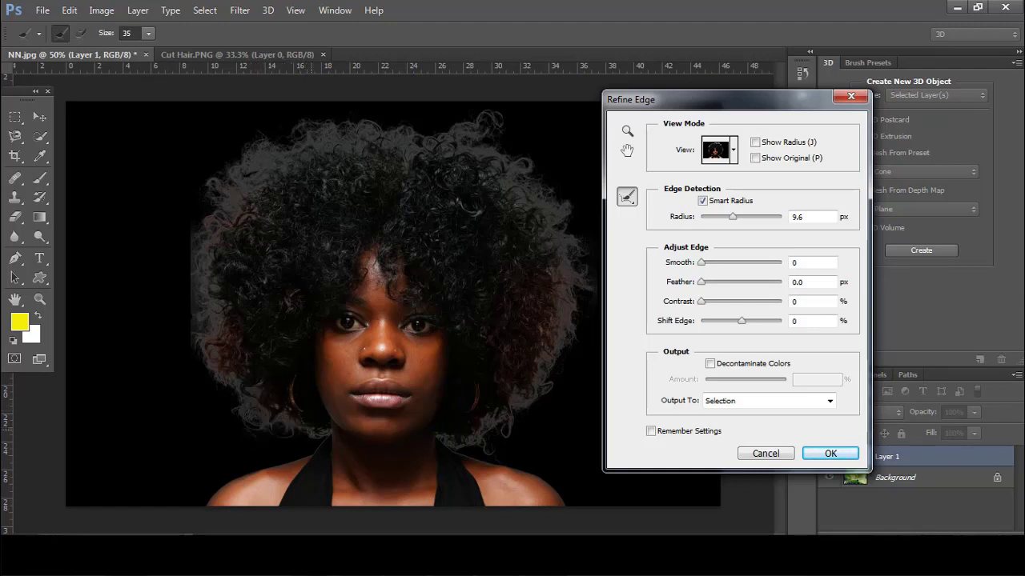
{"action": "left_click", "coordinate": [828, 453]}
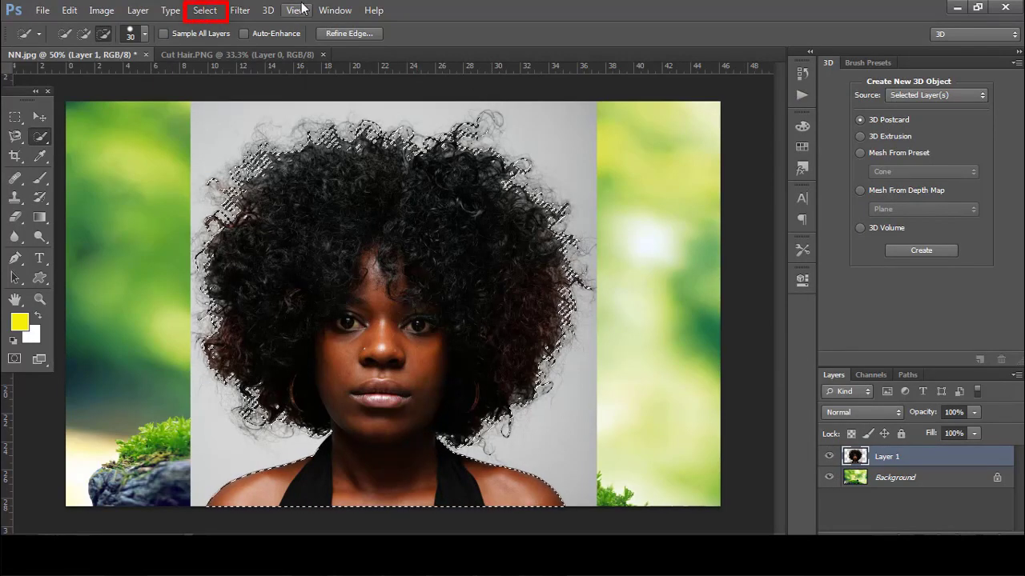
Invert the selection and cut the grey backdrop out of Layer 1
{"action": "left_click", "coordinate": [205, 10]}
{"action": "left_click", "coordinate": [237, 71]}
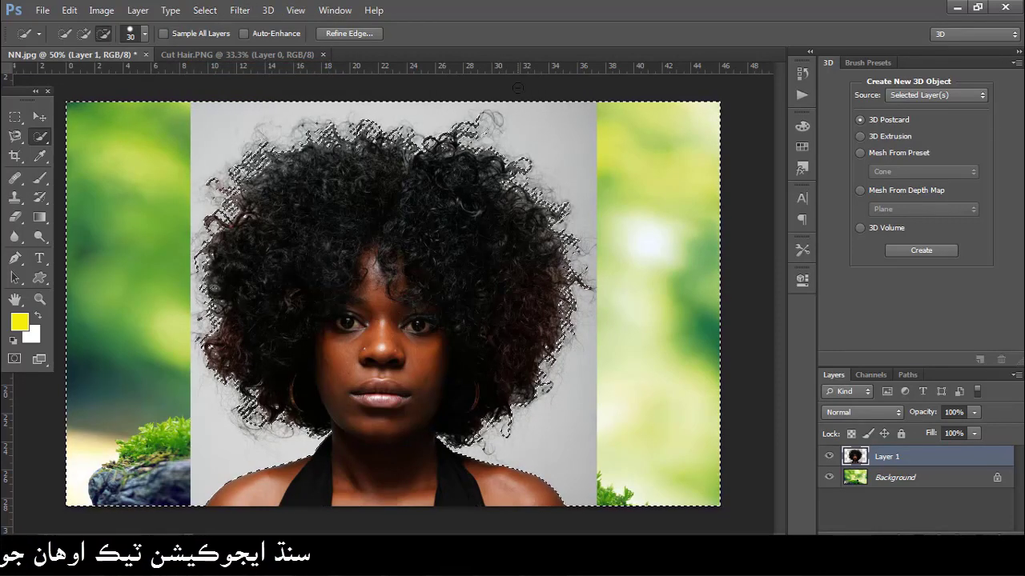
{"action": "key", "text": "ctrl+x"}
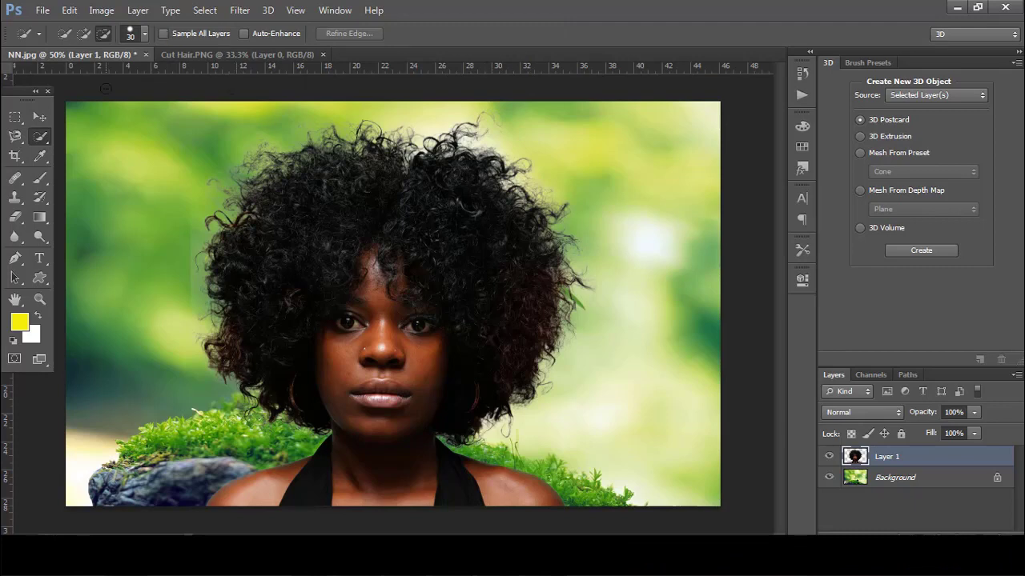
Move the cut-out portrait slightly to the right over the plant background with the Move Tool
{"action": "left_click", "coordinate": [42, 121]}
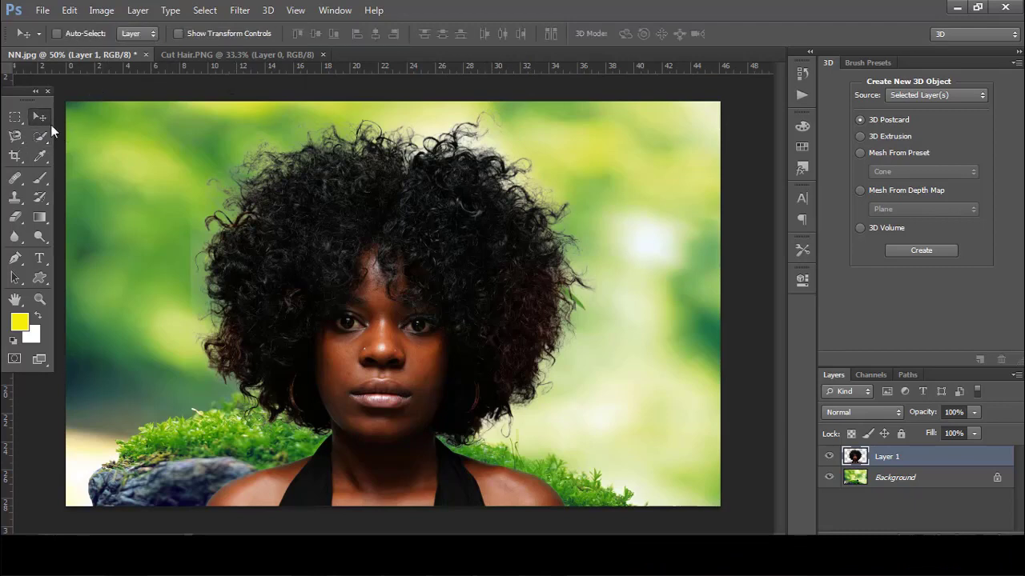
{"action": "mouse_move", "coordinate": [261, 248]}
{"action": "left_mouse_down"}
{"action": "mouse_move", "coordinate": [290, 246]}
{"action": "mouse_move", "coordinate": [265, 247]}
{"action": "left_mouse_up"}
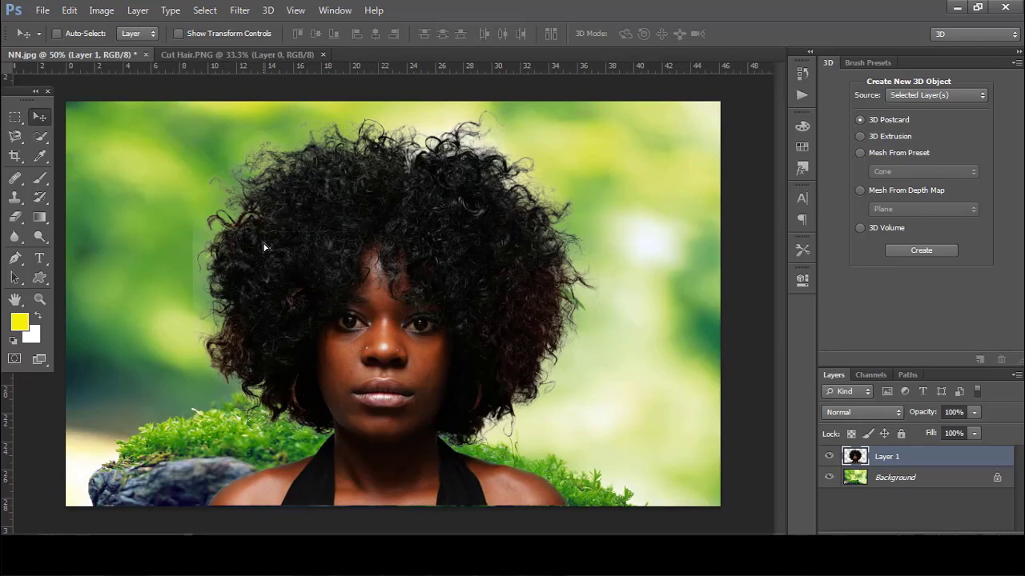
Save the composite as a JPEG copy in the Cut Project folder with quality 9 (High) and Baseline ("Standard") format
{"action": "key", "text": "ctrl+alt+s"}
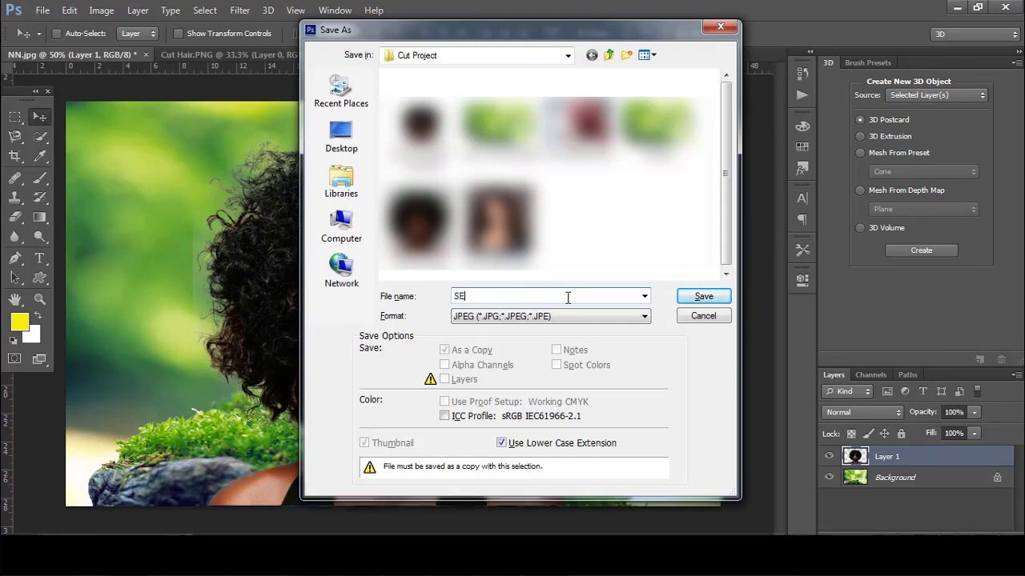
{"action": "left_click", "coordinate": [704, 297]}
{"action": "left_click", "coordinate": [590, 139]}
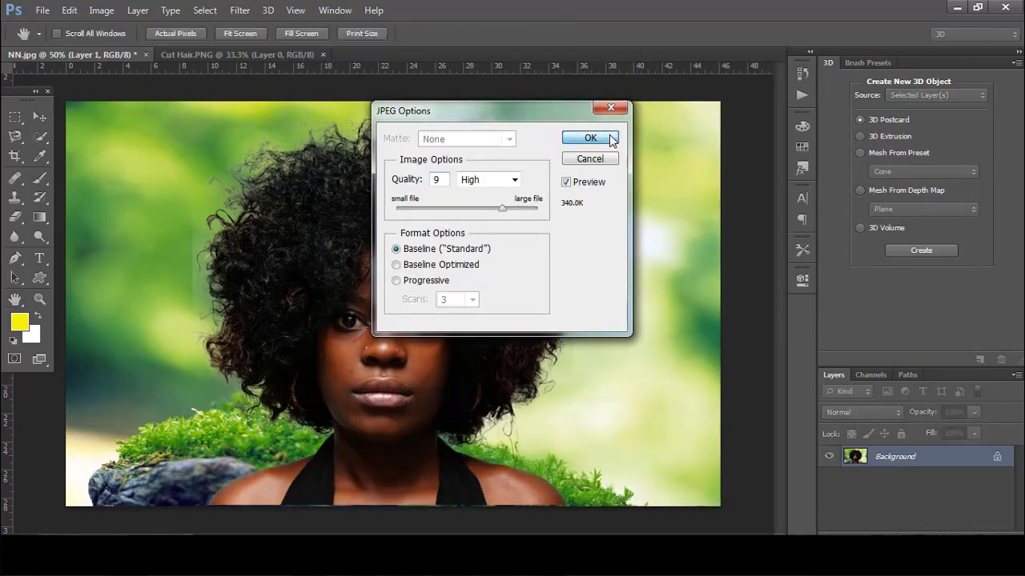